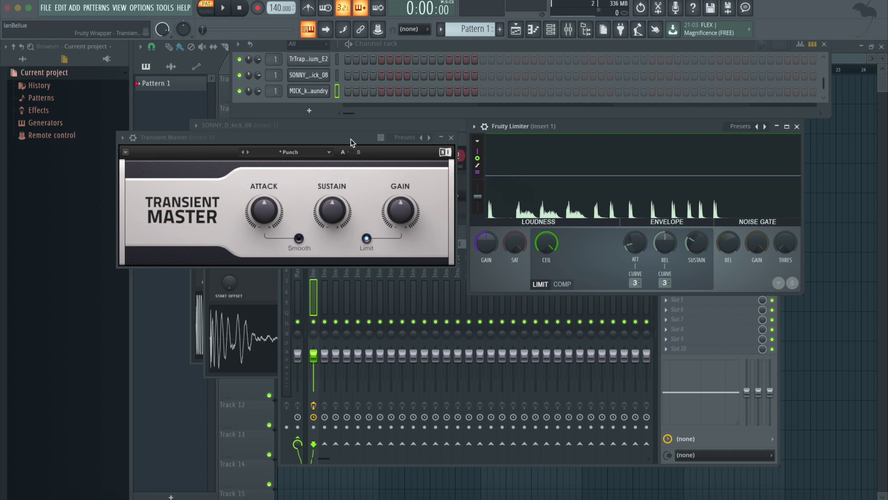
- Open the MICK_kick_laundry sampler and arrange its window and Transient Master so the Fruity Limiter waveform stays in view
left_click_drag(350, 139, 350, 155)
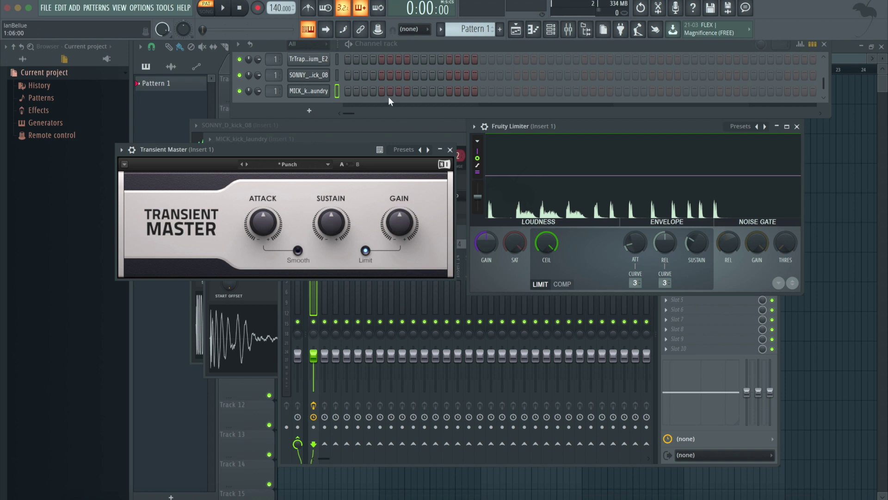
left_click(313, 91)
left_click_drag(465, 136, 749, 148)
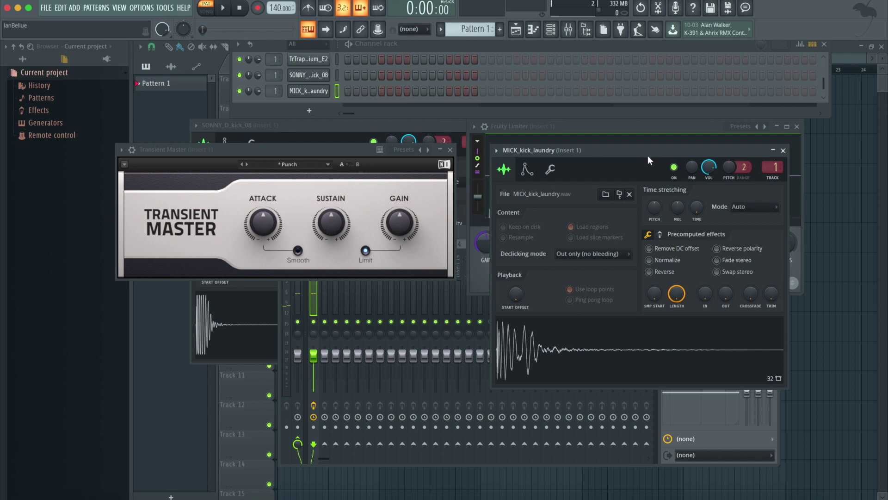
left_click_drag(647, 150, 648, 251)
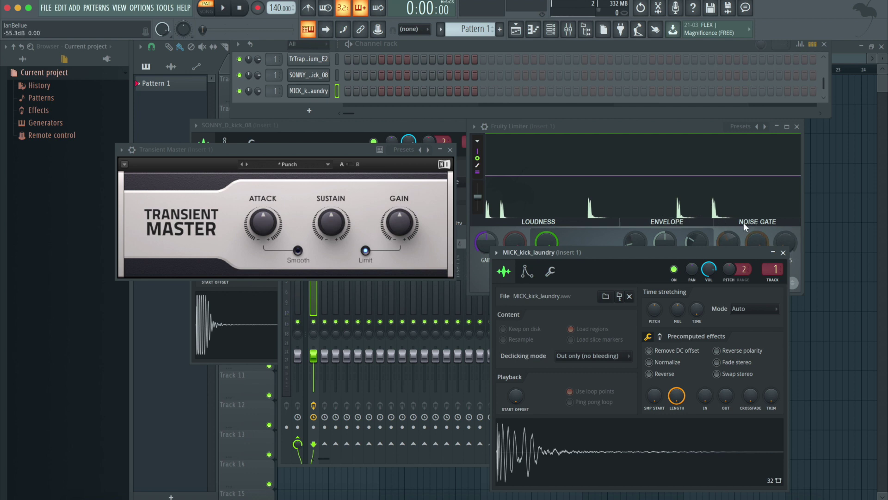
- Try Transient Master's attack on the kick at 24%, 51%, its maximum, -100% and -48%
mouse_move(302, 228)
mouse_move(264, 221)
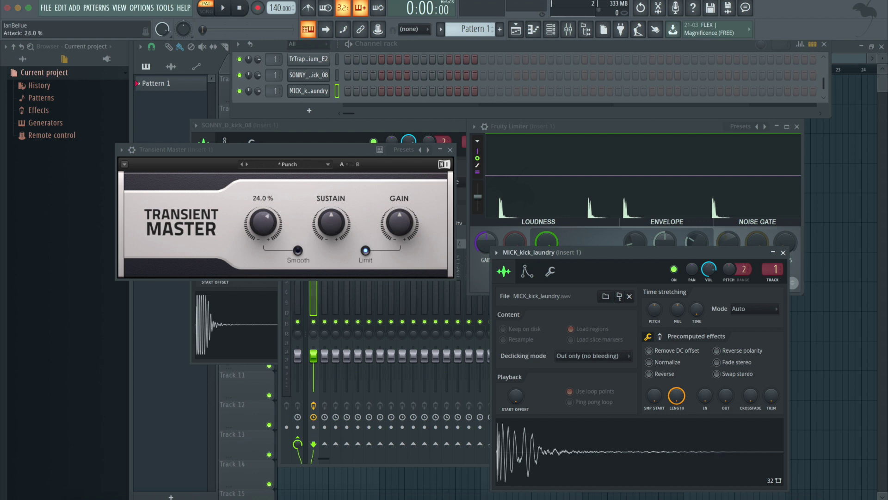
left_click_drag(264, 224, 263, 204)
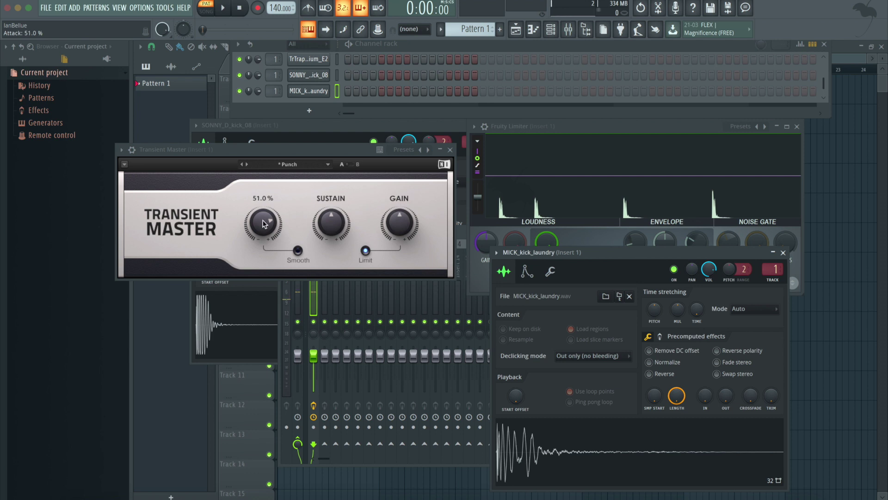
left_click_drag(264, 224, 263, 185)
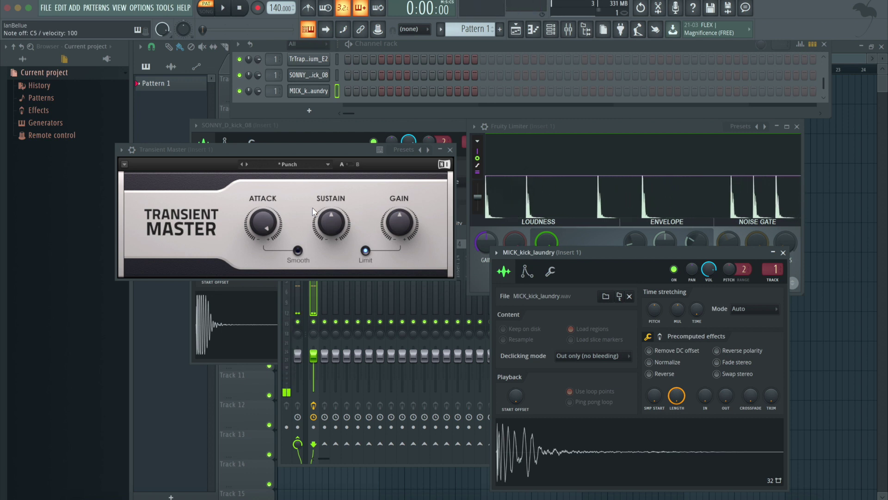
left_click_drag(263, 223, 262, 231)
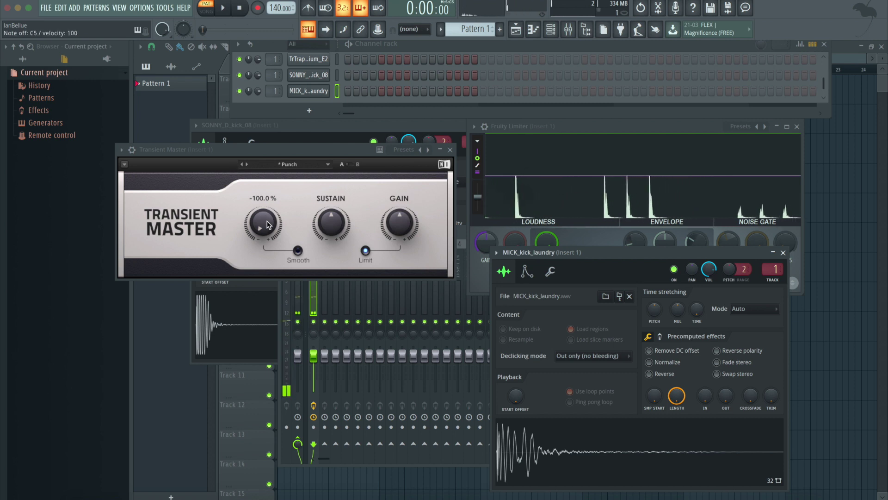
left_click_drag(267, 225, 267, 215)
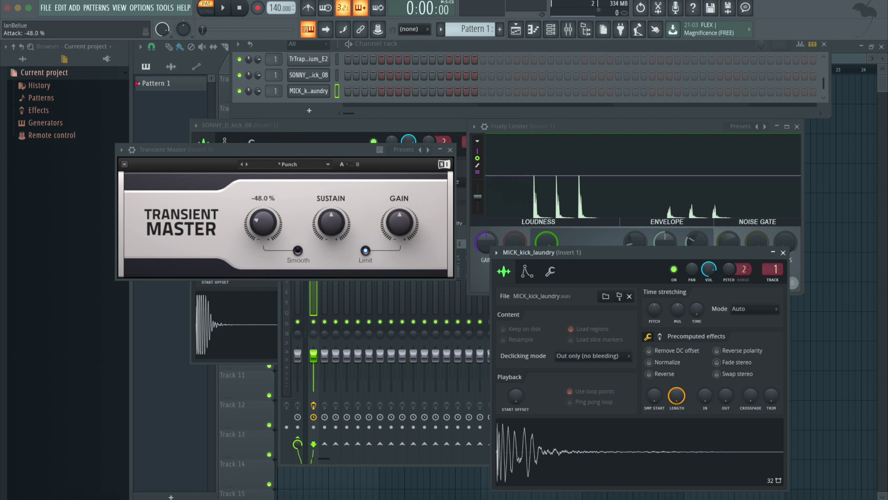
- Audition the TrTrap 808 and SONNY_D_kick_08 channels, and return to MICK_kick_laundry with Transient Master's attack reset to 0%
scroll(308, 83, "up", 1)
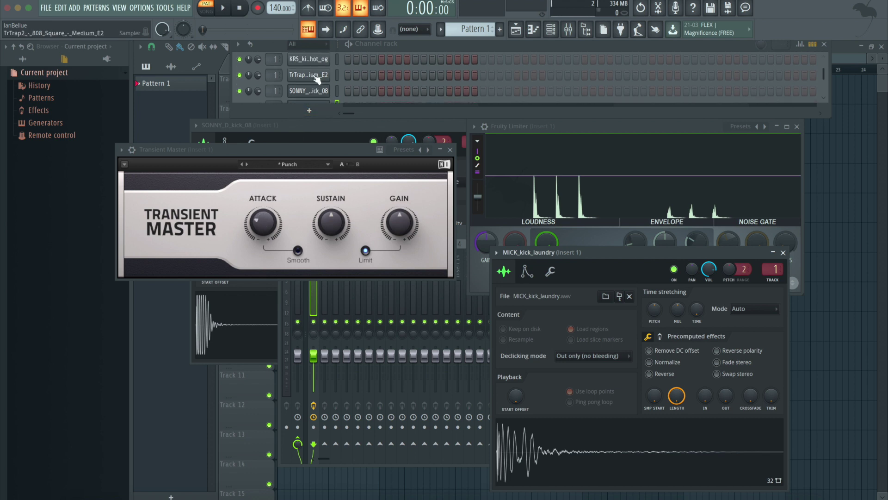
left_click(308, 75)
left_click(309, 91)
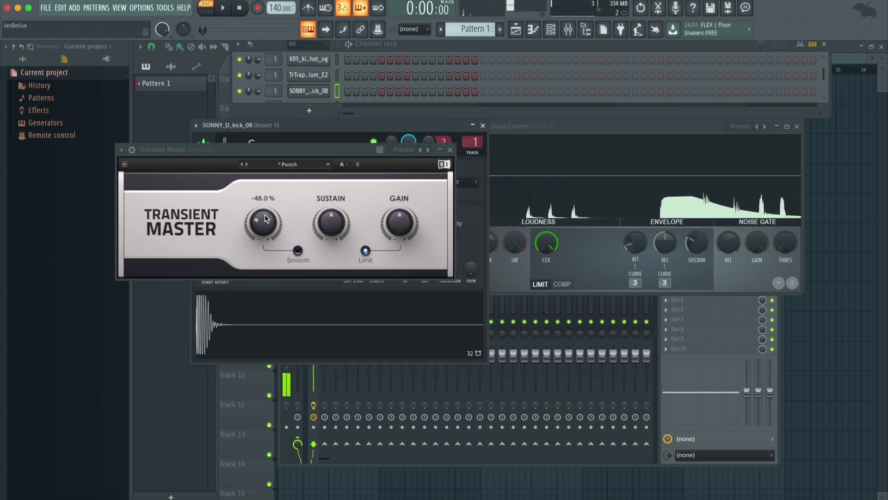
left_click_drag(263, 223, 263, 234)
scroll(308, 84, "down", 1)
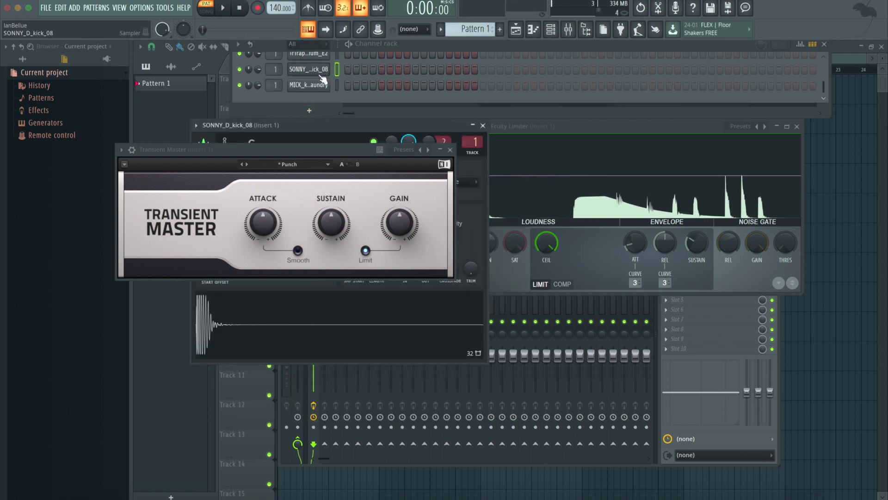
left_click(308, 83)
left_click_drag(261, 216, 276, 245)
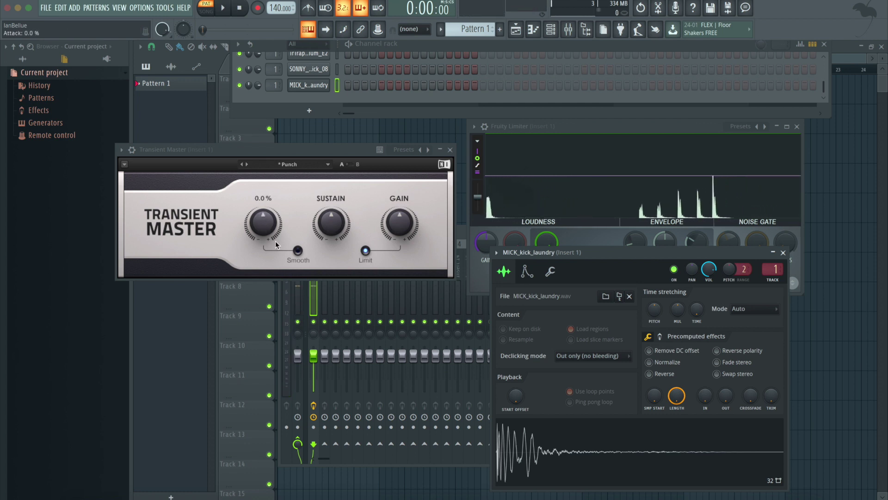
- Move the Fruity Limiter window clear of the sampler and raise Transient Master's sustain to 31% and on to 100%
mouse_move(333, 223)
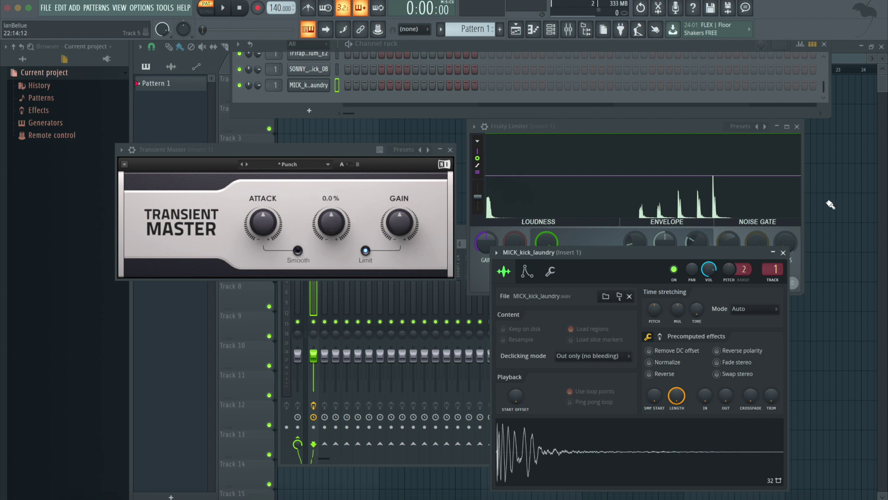
left_click_drag(687, 136, 680, 103)
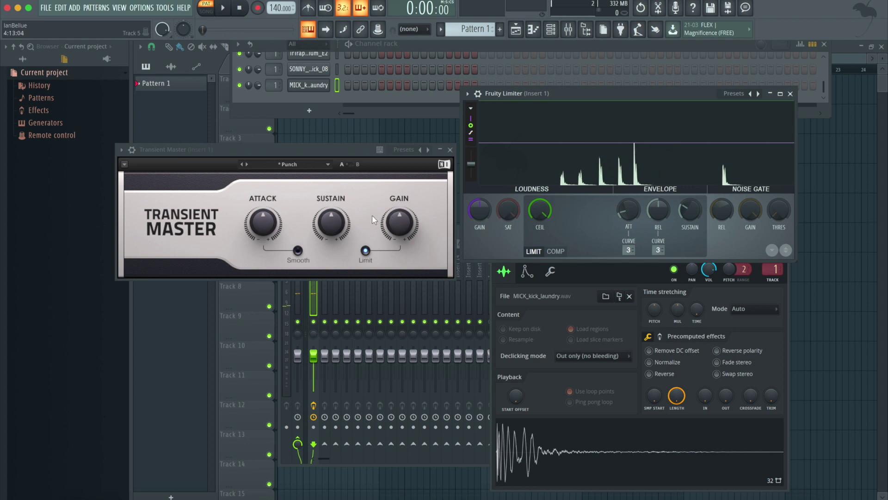
scroll(331, 224, "up", 10)
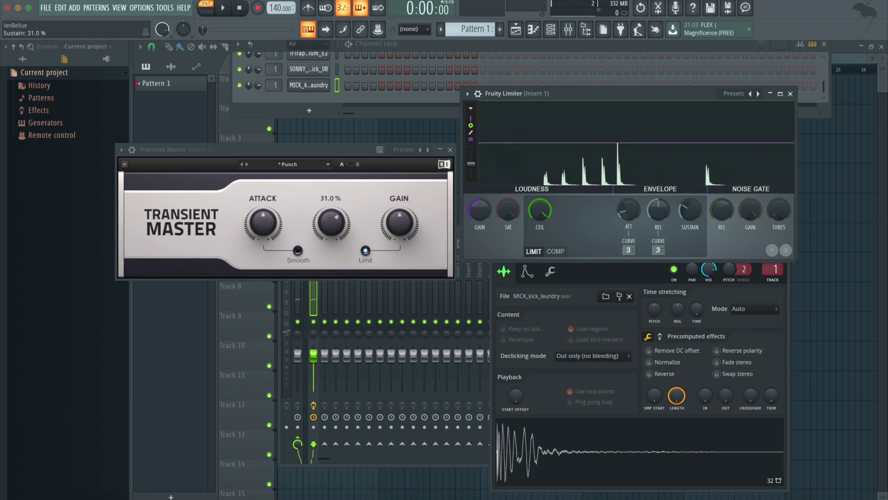
scroll(331, 224, "up", 8)
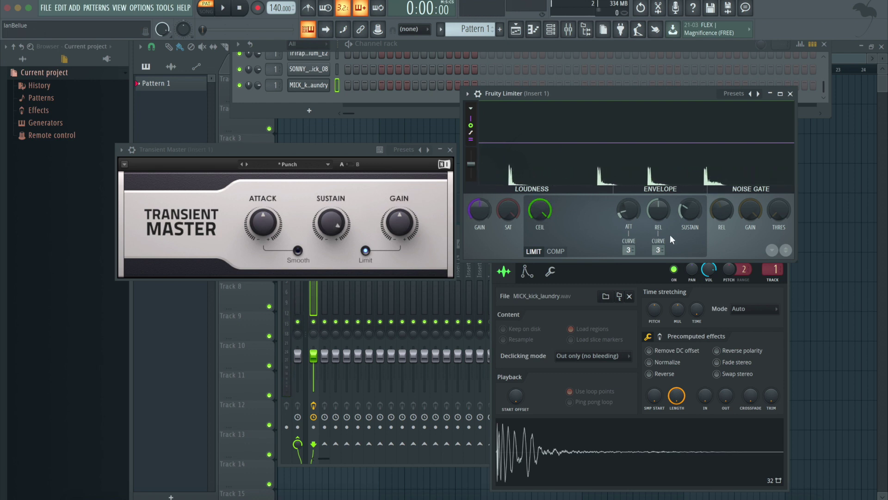
left_click_drag(331, 224, 331, 203)
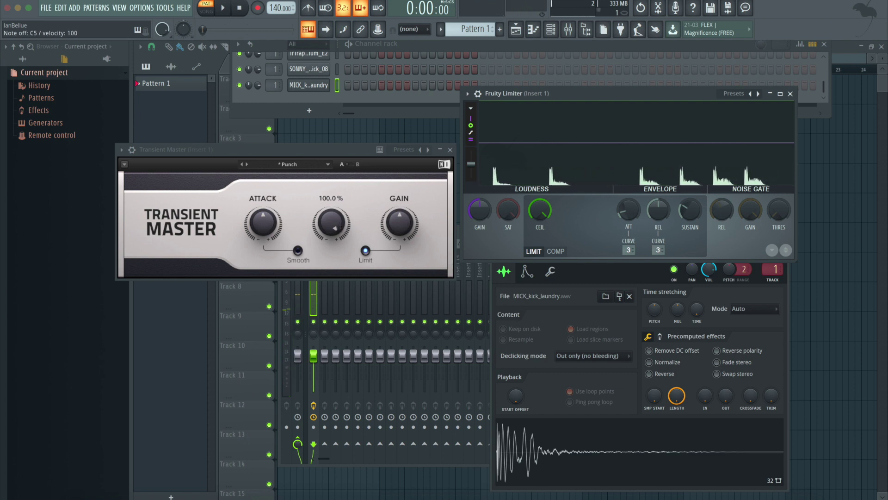
- Lower Transient Master's sustain to -100%, audition the kick repeatedly, and reset the sustain to 0%
left_click_drag(340, 225, 340, 287)
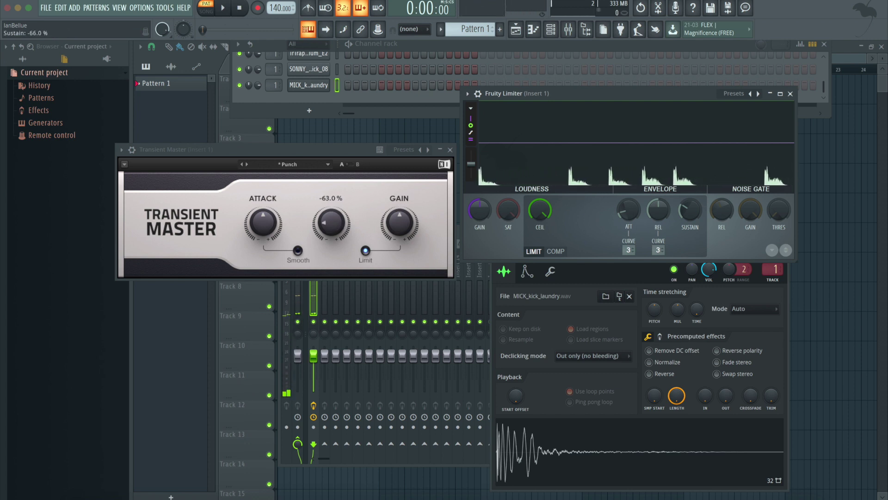
mouse_move(332, 224)
left_mouse_down()
mouse_move(331, 213)
mouse_move(340, 227)
left_mouse_up()
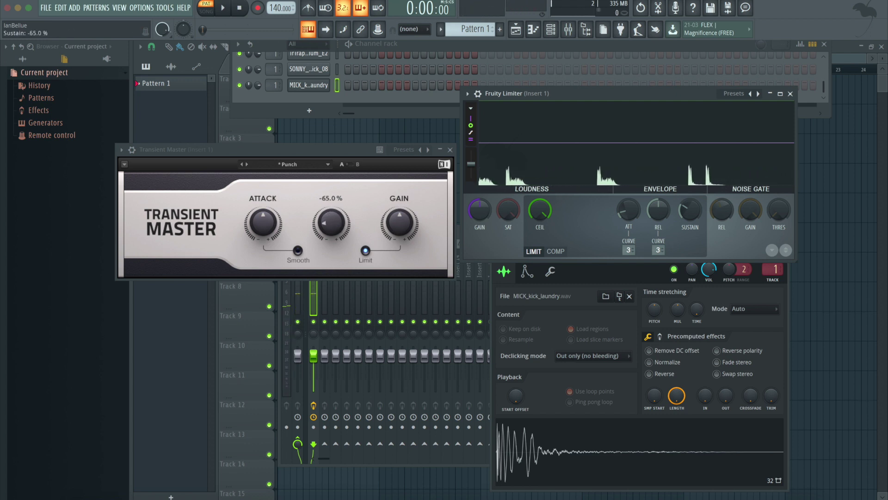
left_click_drag(339, 225, 339, 237)
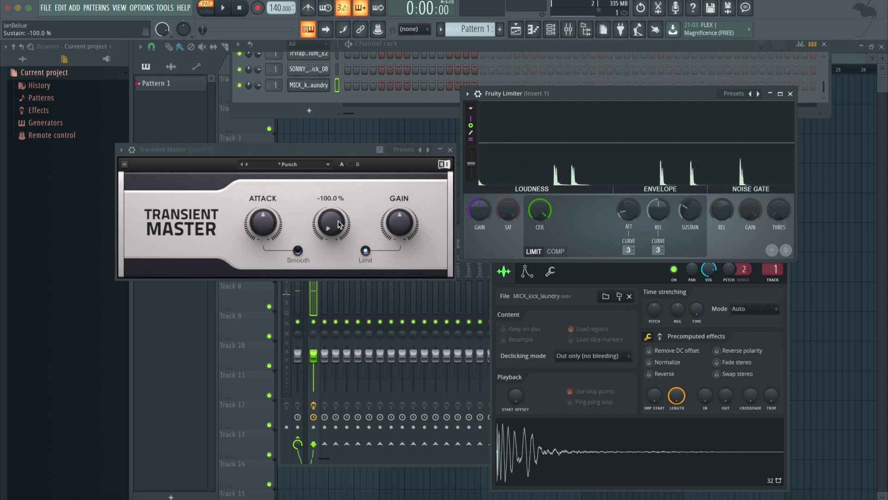
key("z")
key("z")
key("z")
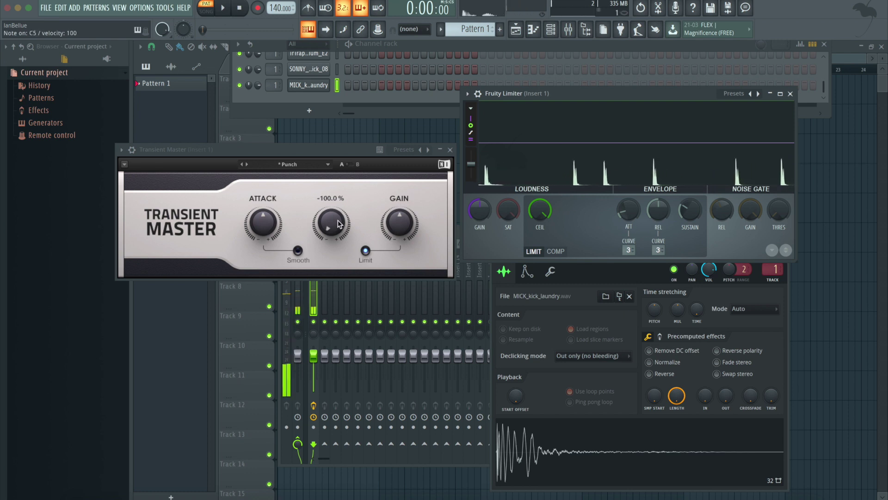
key("z")
key("z")
key("z")
key("z")
left_click_drag(339, 224, 339, 185)
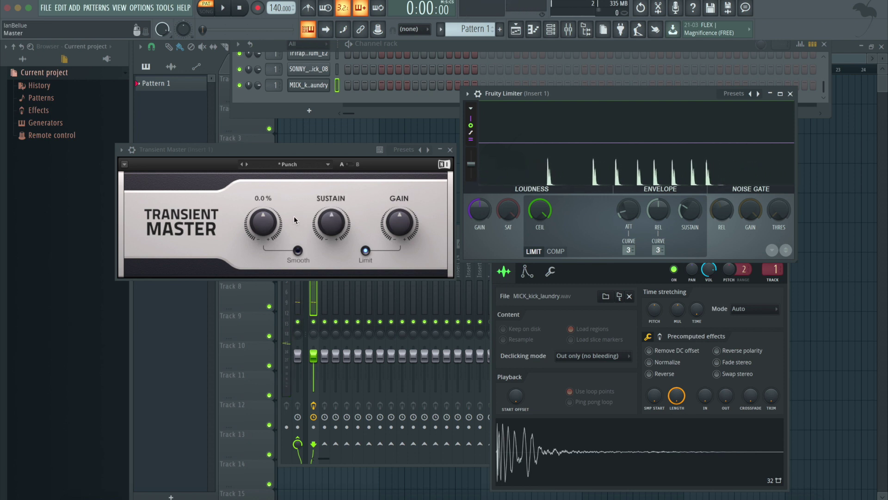
- Set Transient Master's attack to 64%, sustain to -60% and gain to -4.6 dB
mouse_move(400, 224)
left_mouse_down()
mouse_move(400, 203)
mouse_move(399, 229)
left_mouse_up()
left_click_drag(263, 223, 263, 220)
left_click_drag(331, 223, 332, 242)
left_click_drag(400, 223, 400, 233)
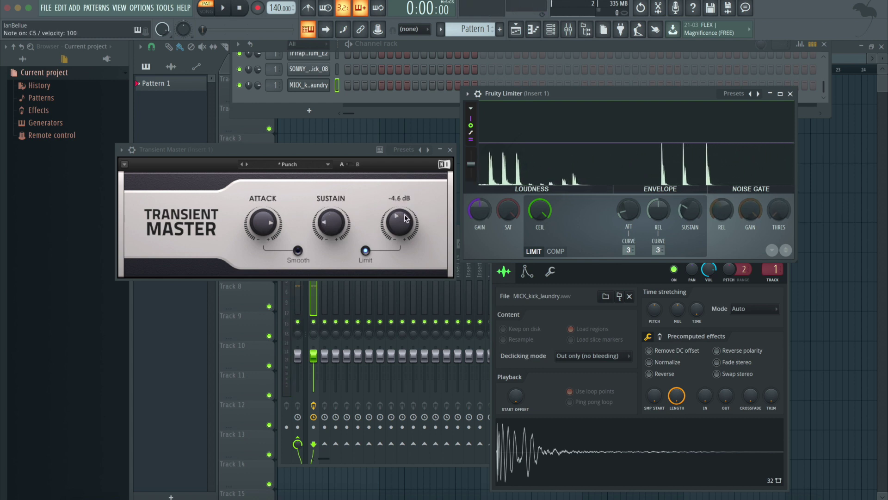
- Compare the kick at a much higher gain with Transient Master's Limit option switched off and back on
left_click(365, 250)
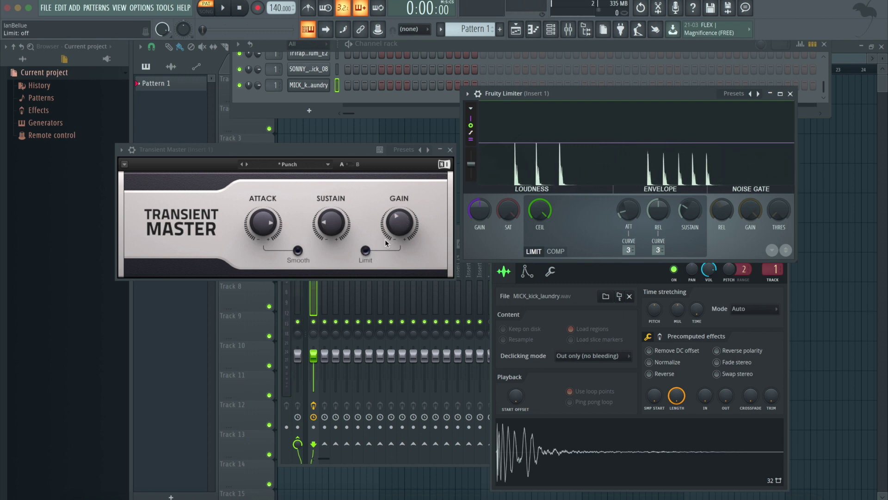
left_click_drag(399, 223, 399, 211)
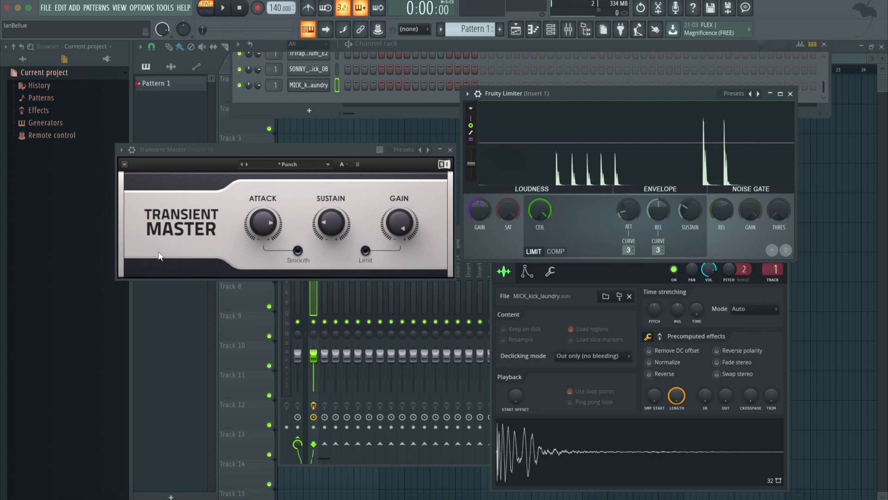
left_click(366, 251)
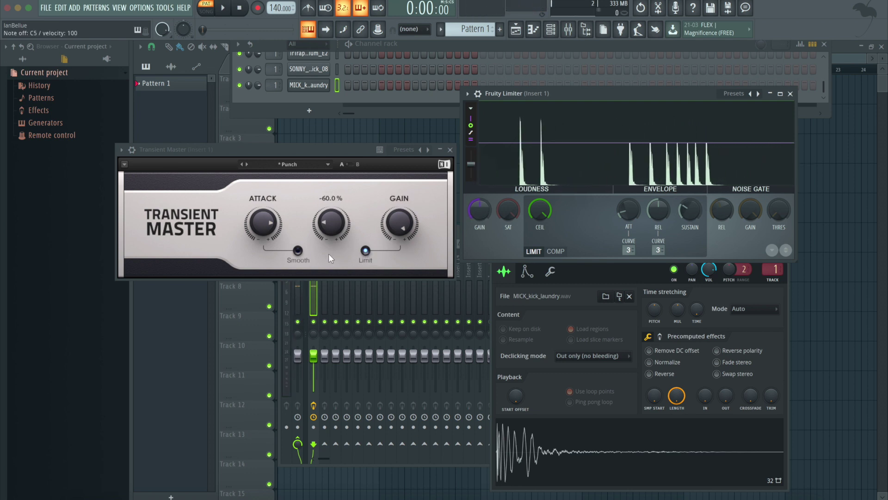
- Switch Transient Master's Limit off and toggle Smooth on and off to compare the attack, leaving Smooth off
left_click(298, 251)
left_click(365, 250)
mouse_move(260, 226)
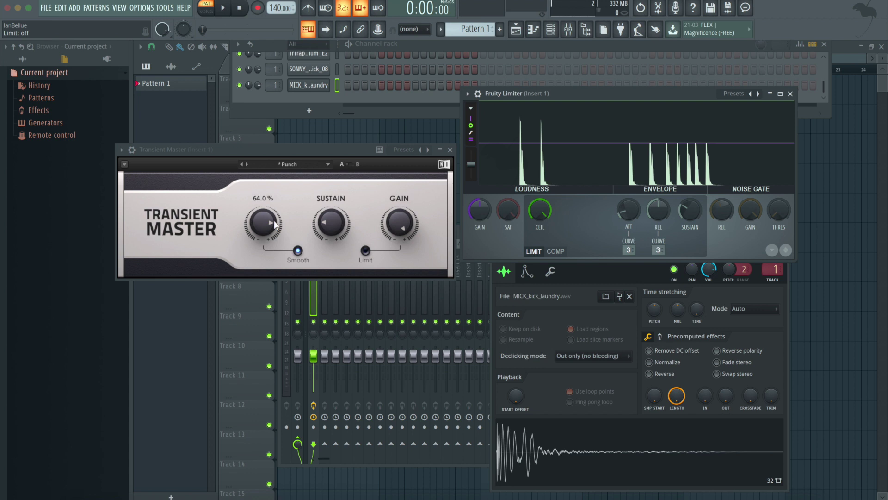
left_click(298, 251)
left_click(298, 250)
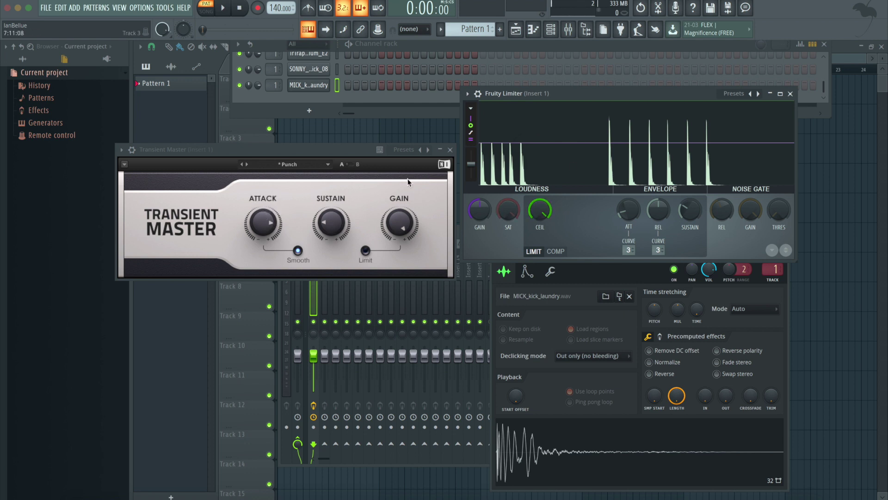
left_click(299, 252)
- Move the Transient Master window lower and reduce its attack to 13%
left_click_drag(342, 151, 334, 199)
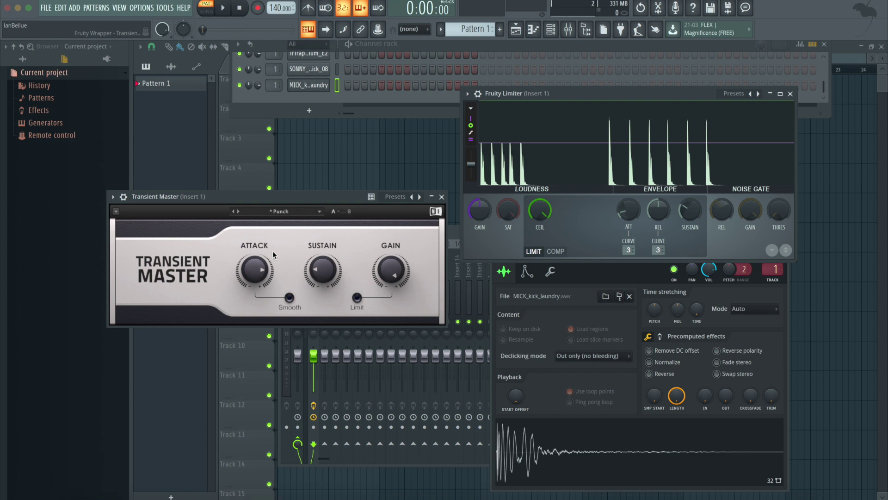
left_click_drag(254, 269, 255, 270)
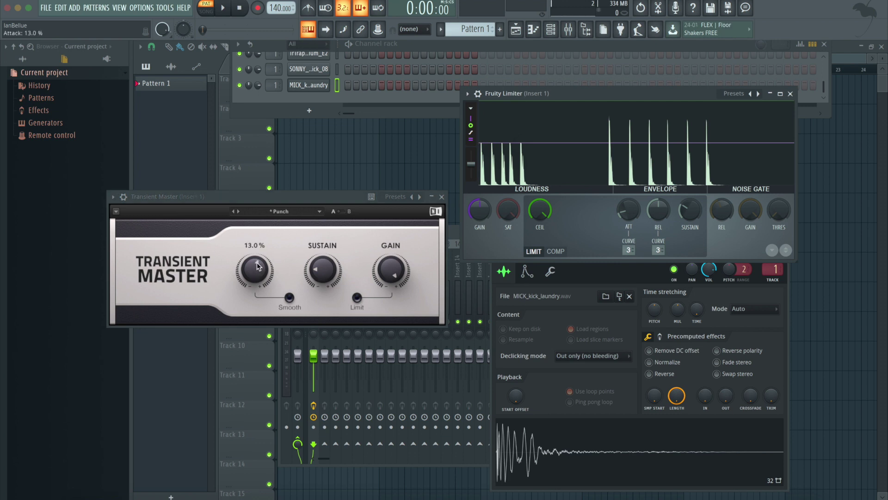
- Shape MICK_kick_laundry's volume envelope with zero attack, hold and sustain and a shortened decay
left_click(308, 85)
left_click(308, 85)
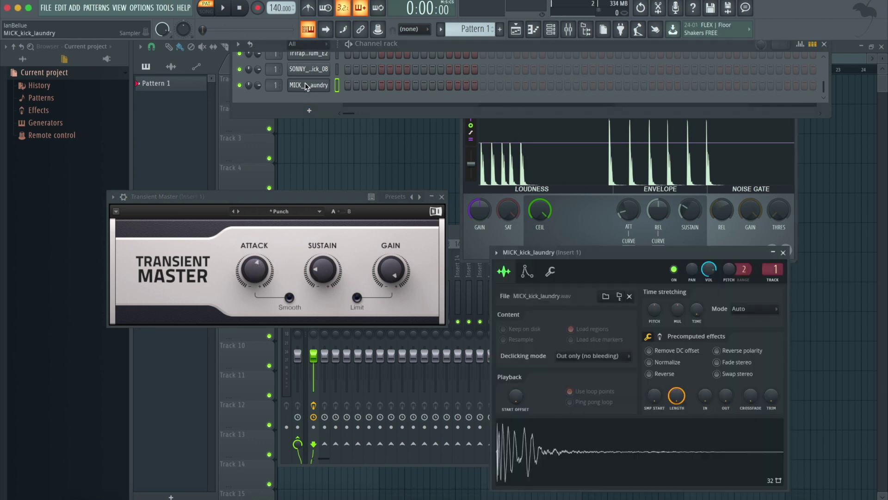
left_click(527, 272)
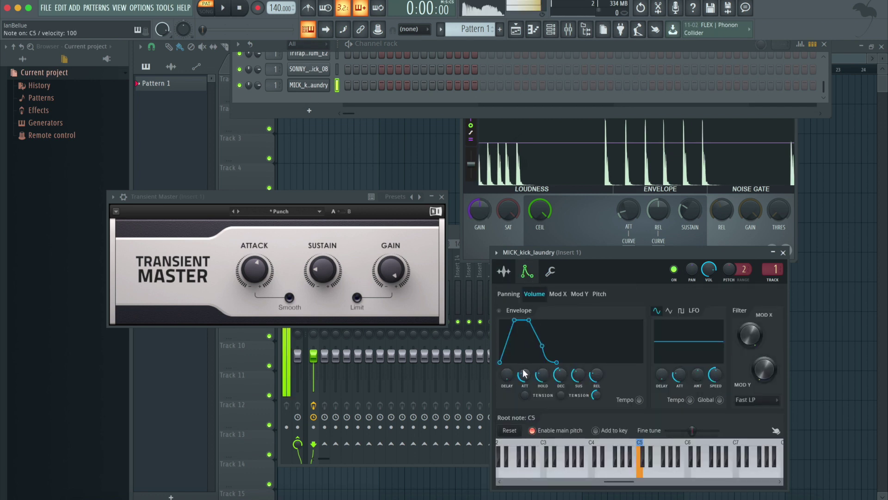
left_click_drag(524, 373, 559, 417)
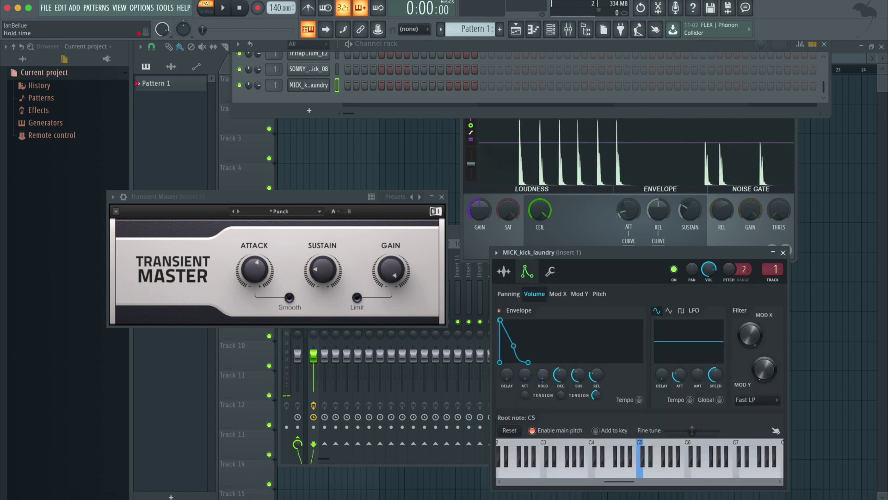
left_click_drag(577, 377, 578, 412)
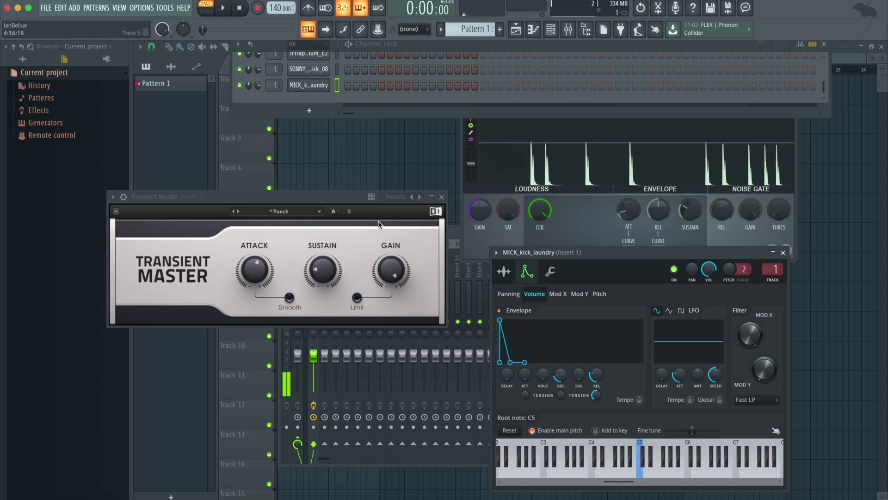
- Reposition the Transient Master window just below the channel rack, beside the kick's sampler window
left_click(312, 267)
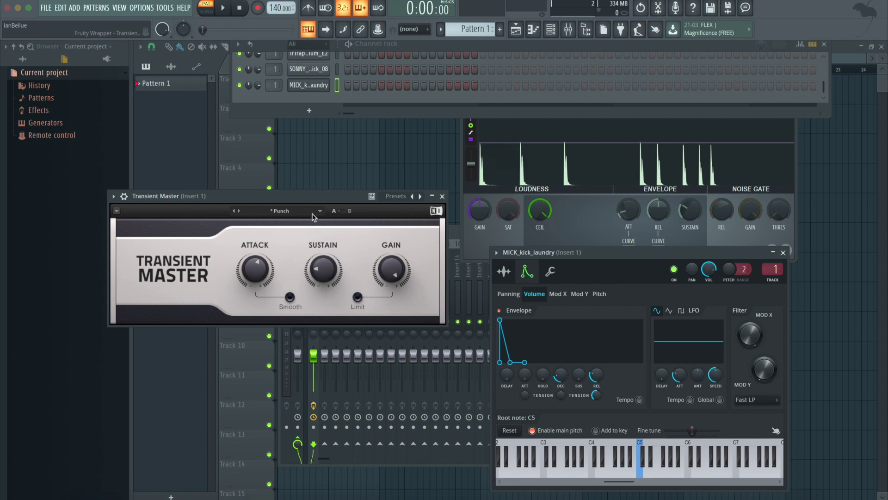
left_click_drag(310, 193, 307, 161)
left_click(548, 111)
left_click_drag(313, 168, 336, 162)
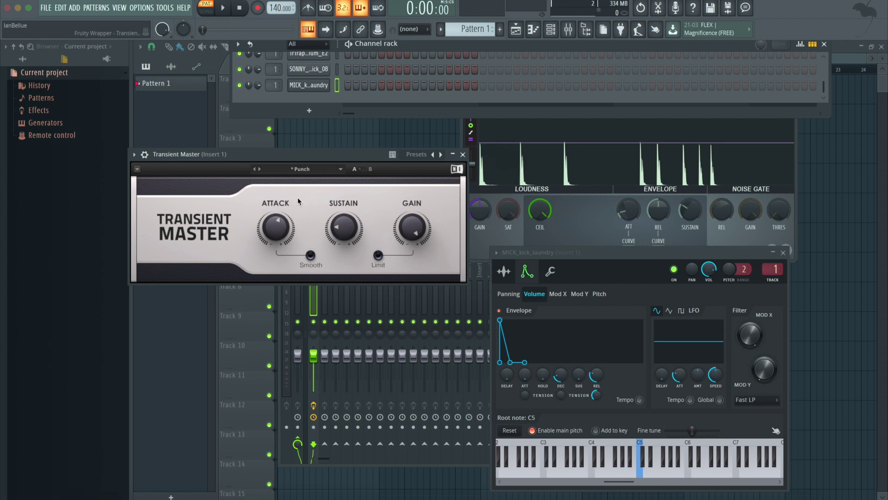
left_click_drag(242, 156, 268, 162)
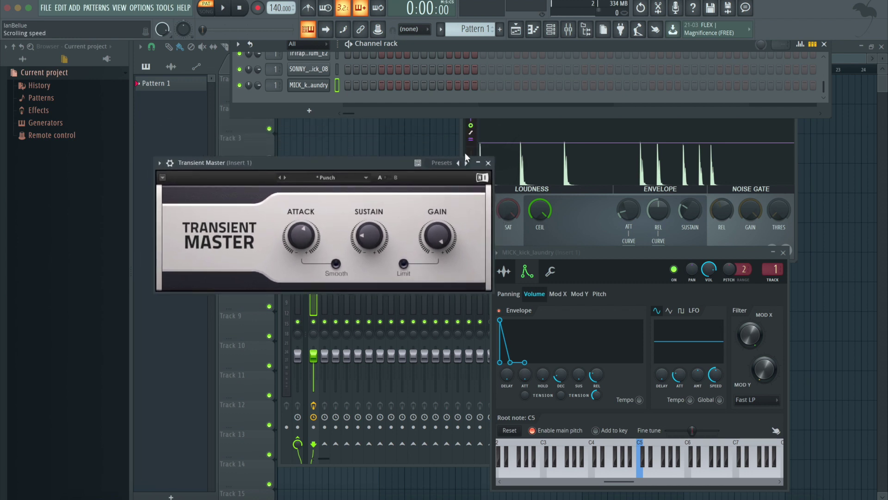
- Reset Transient Master's attack and sustain to 0% and lower its gain to about 5 dB
left_click_drag(301, 236, 301, 237)
left_click_drag(369, 236, 369, 223)
left_click_drag(438, 236, 438, 234)
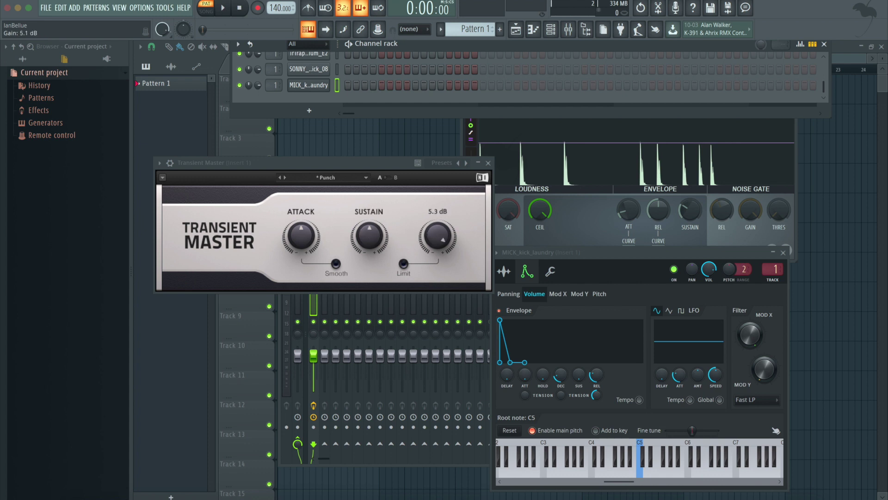